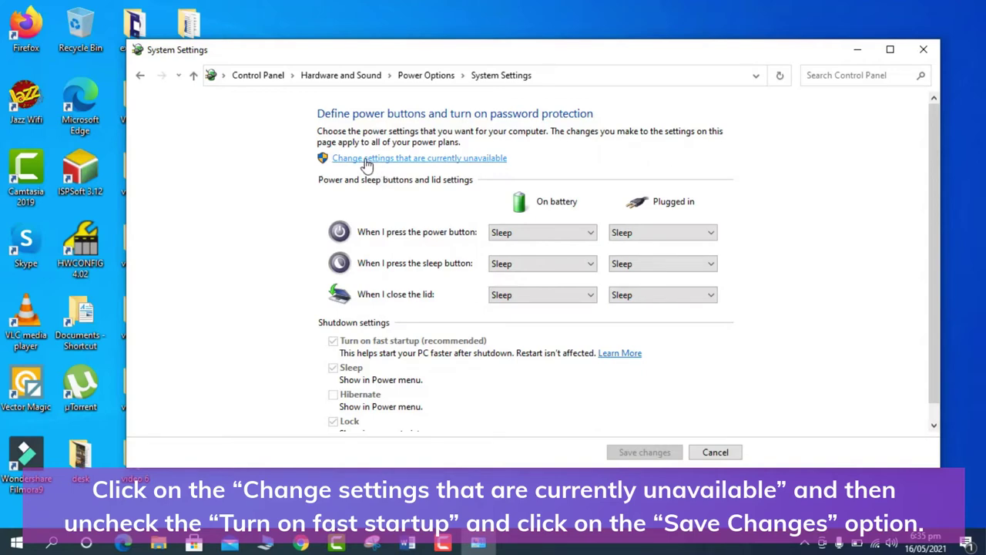
# Unlock the unavailable shutdown settings, turn off fast startup, save the changes and close Power Options
pyautogui.click(366, 160)
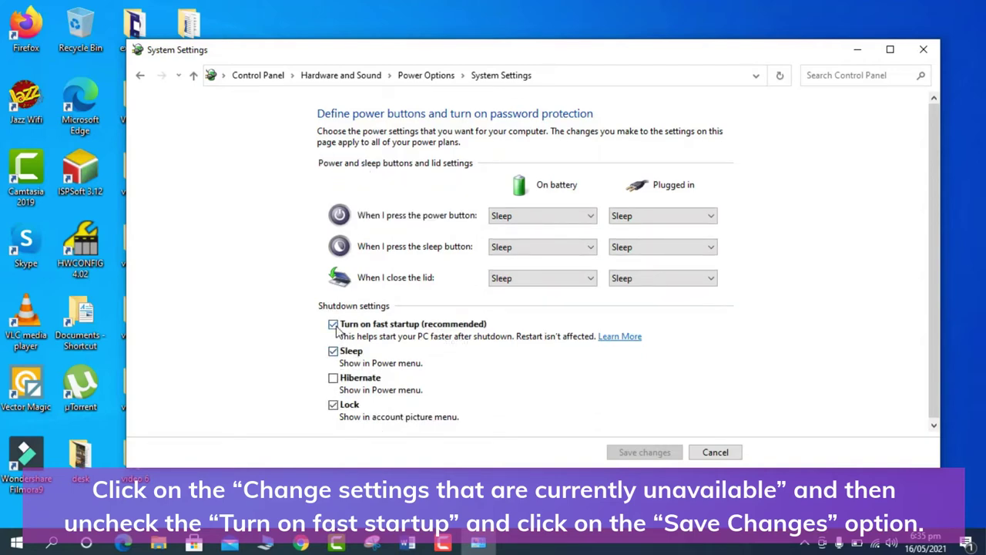
pyautogui.click(334, 326)
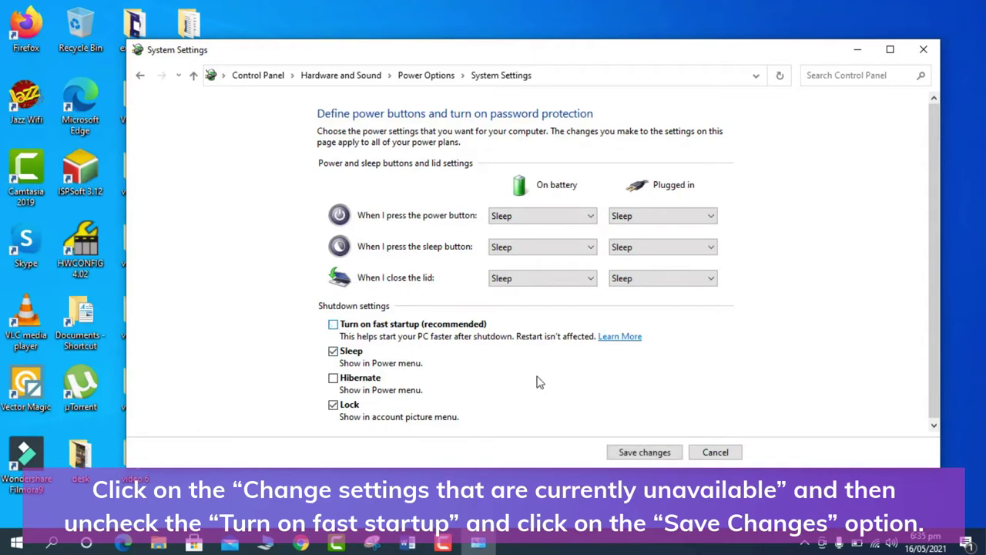
pyautogui.click(632, 452)
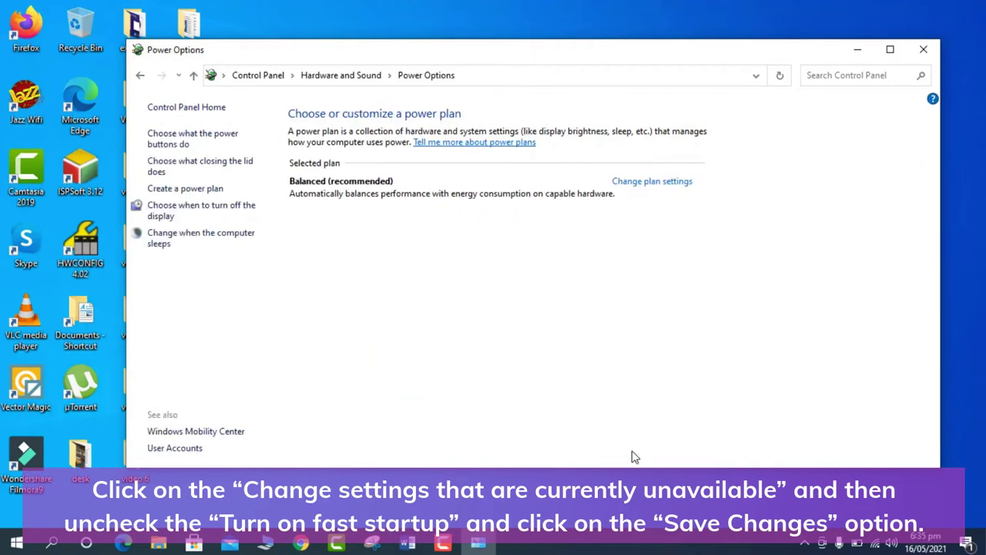
pyautogui.click(908, 59)
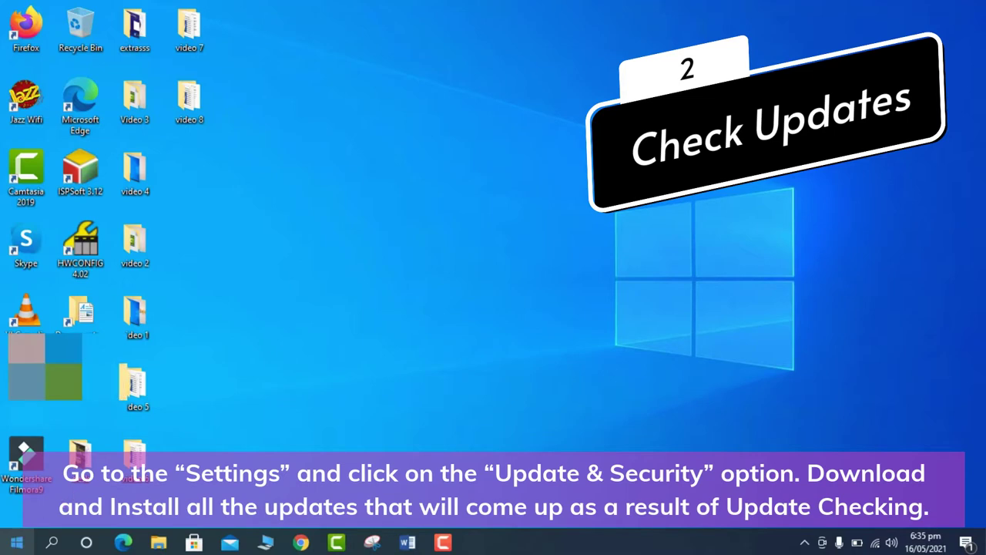
# Open the Update & Security page in Windows Settings
pyautogui.click(16, 542)
pyautogui.click(17, 474)
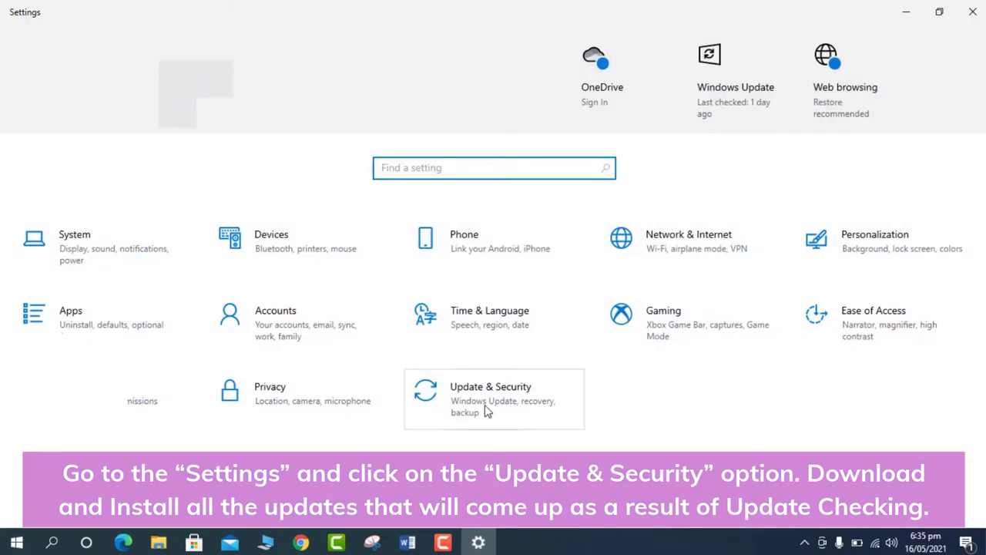
pyautogui.click(481, 408)
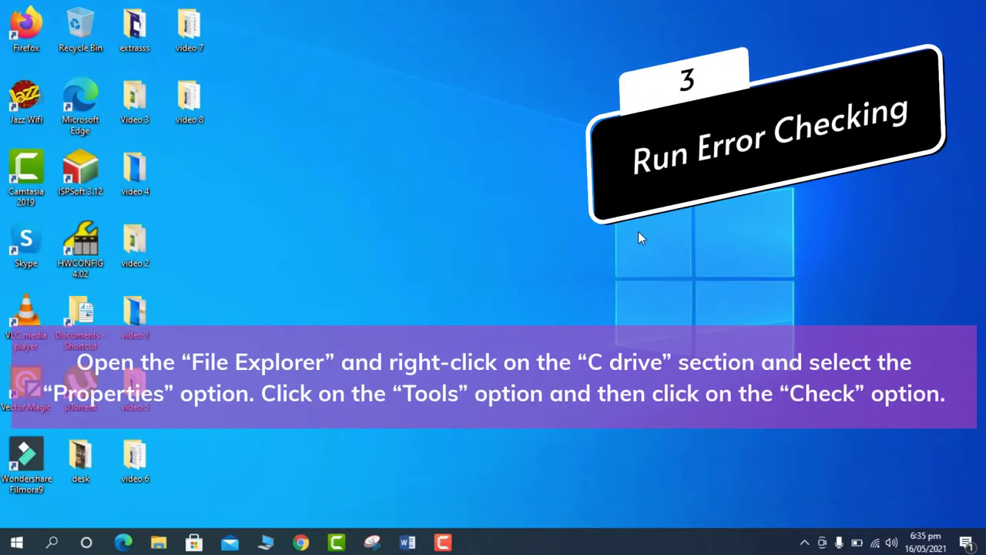
# Open the properties of Local Disk (C:) from File Explorer
pyautogui.click(159, 543)
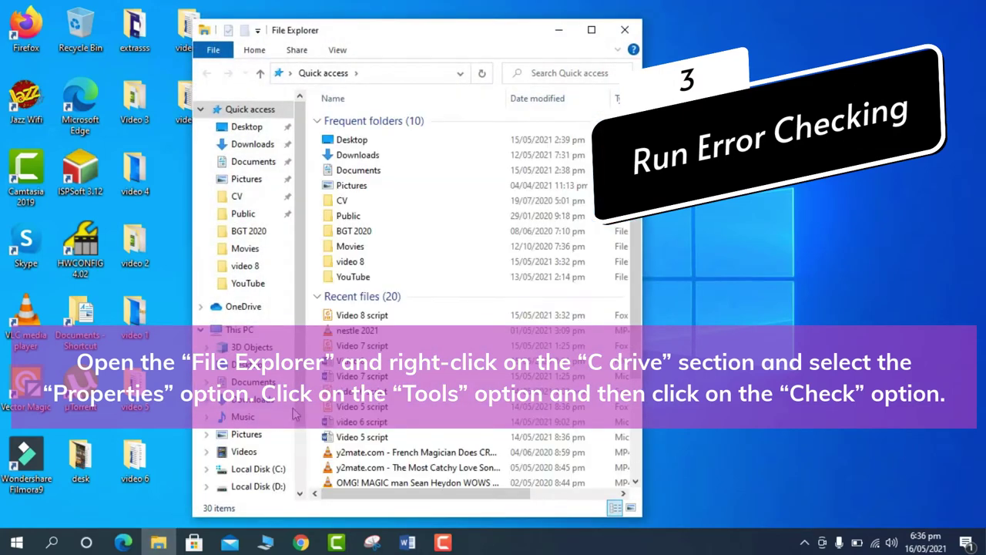
pyautogui.click(255, 472)
pyautogui.rightClick(256, 473)
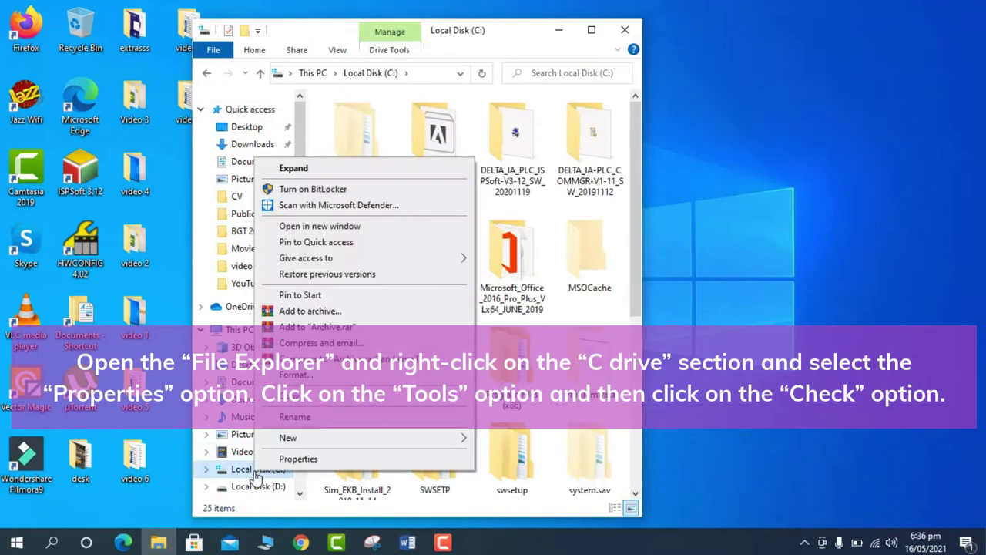
pyautogui.click(277, 460)
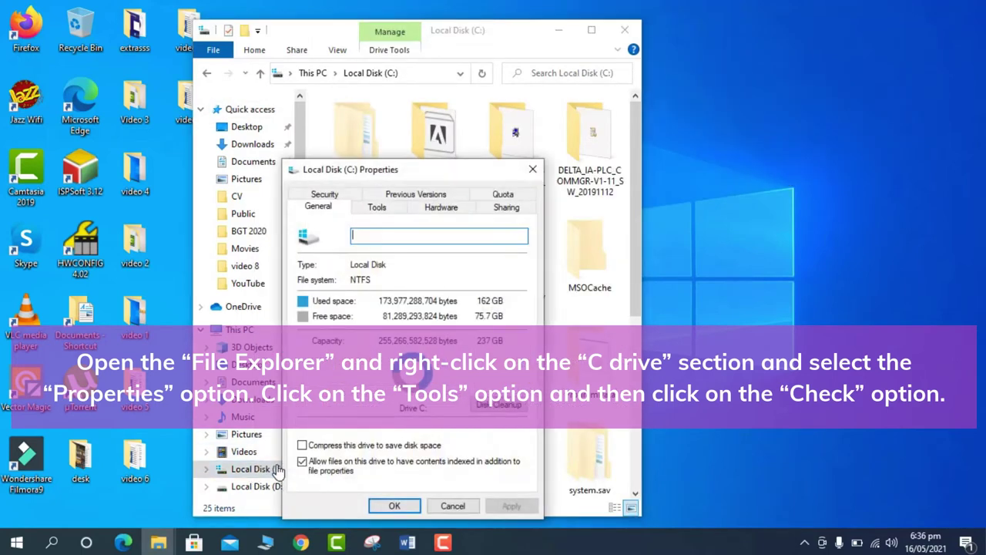
# Run an error-checking scan on Local Disk (C:), then close the scan result, drive properties and File Explorer
pyautogui.click(375, 217)
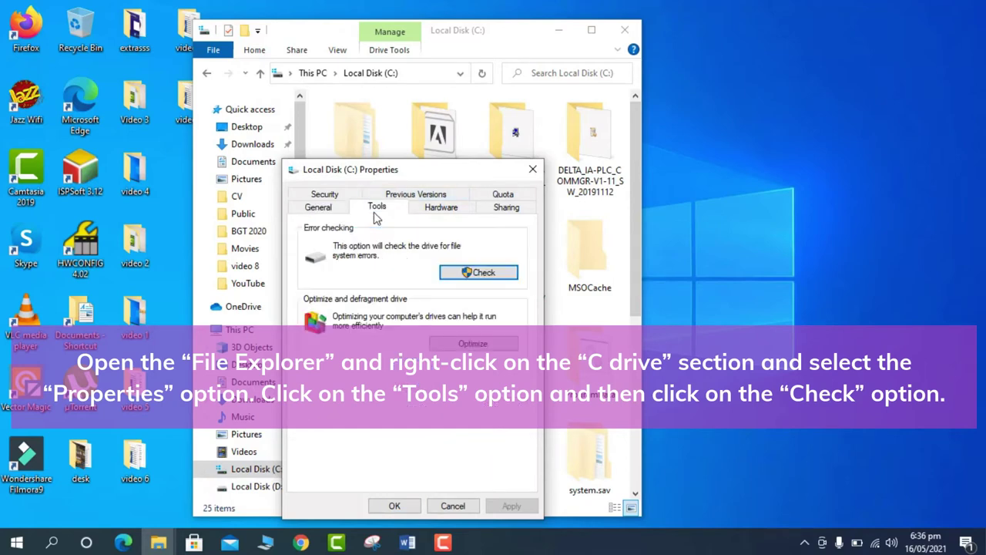
pyautogui.click(470, 274)
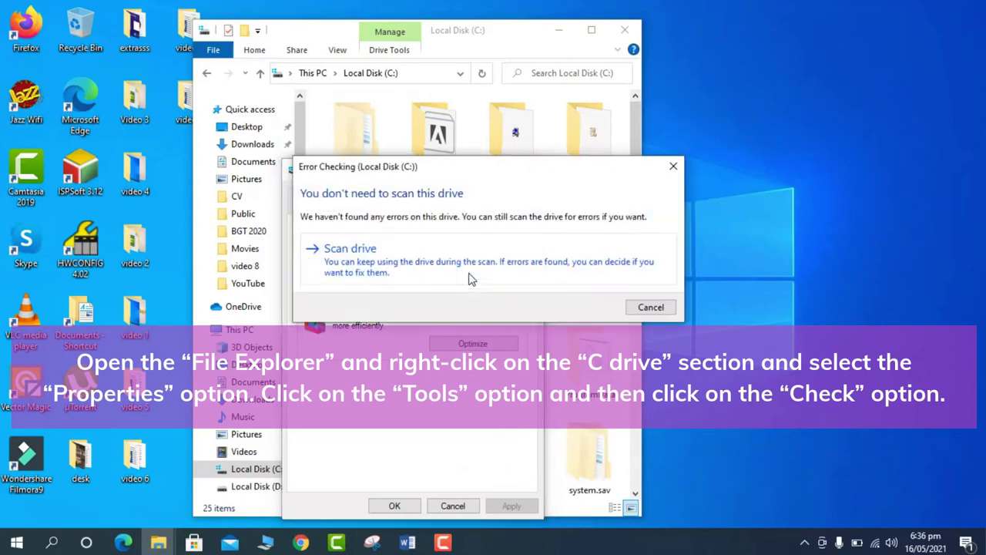
pyautogui.click(417, 273)
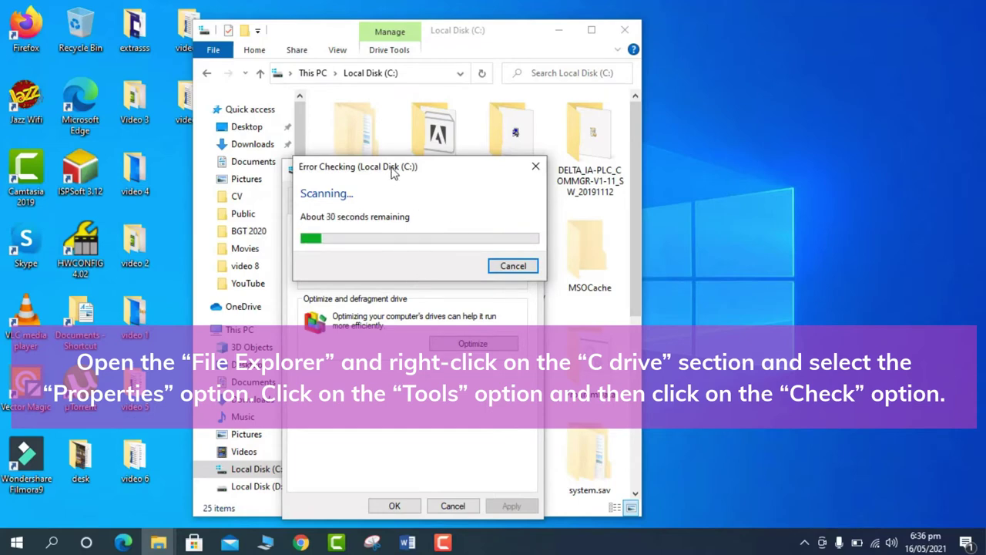
pyautogui.moveTo(391, 172); pyautogui.dragTo(309, 174)
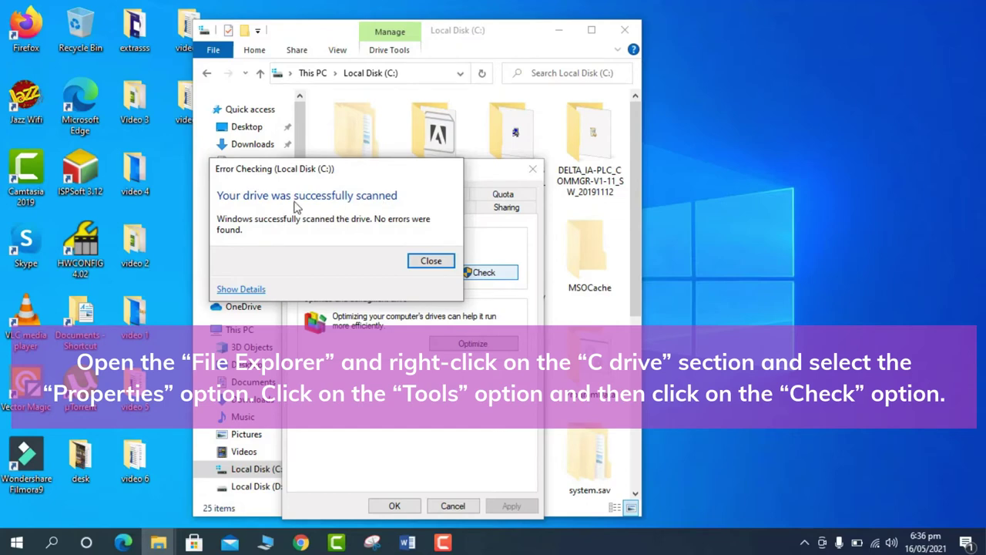
pyautogui.click(420, 260)
pyautogui.click(533, 170)
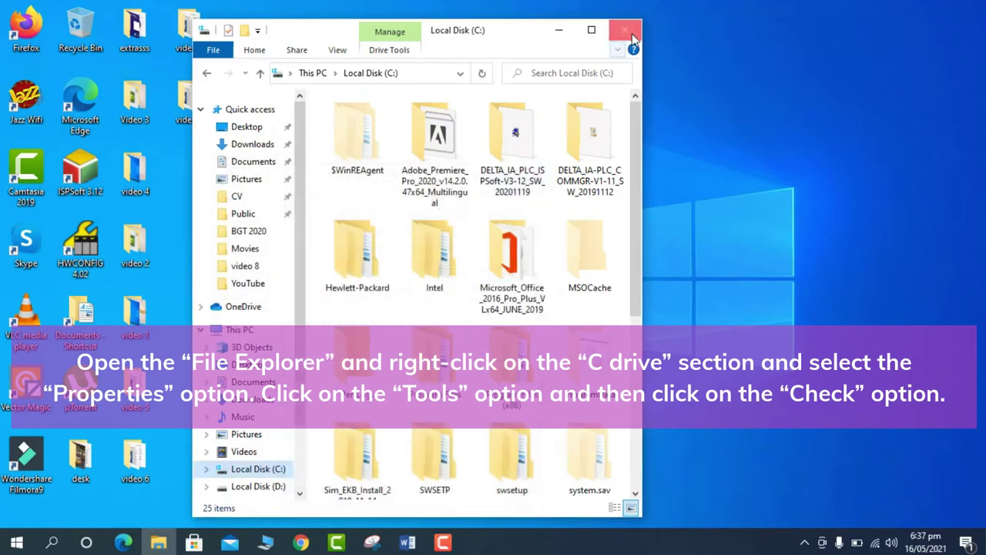
pyautogui.click(631, 33)
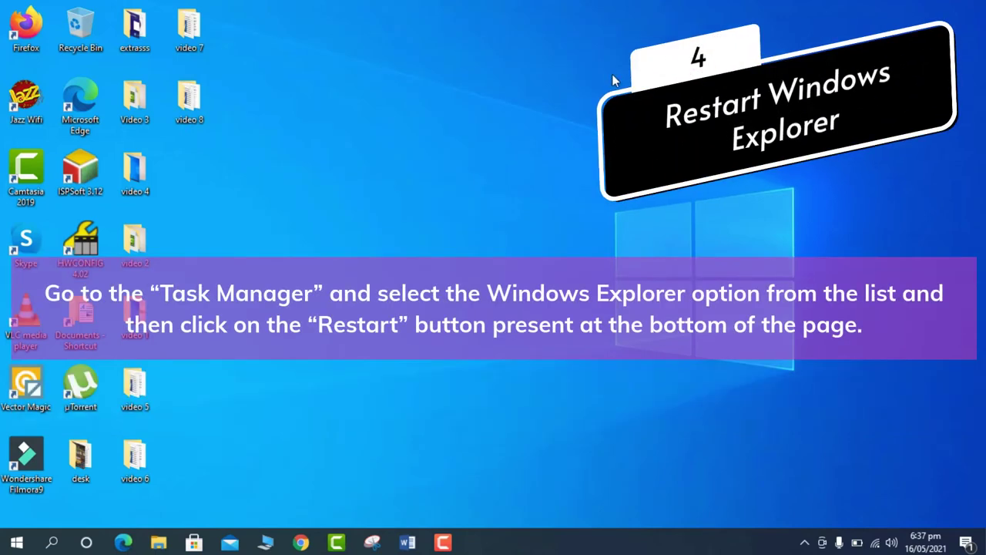
# Find Task Manager through Windows search, open it and maximize its window
pyautogui.click(61, 541)
pyautogui.write('tas')
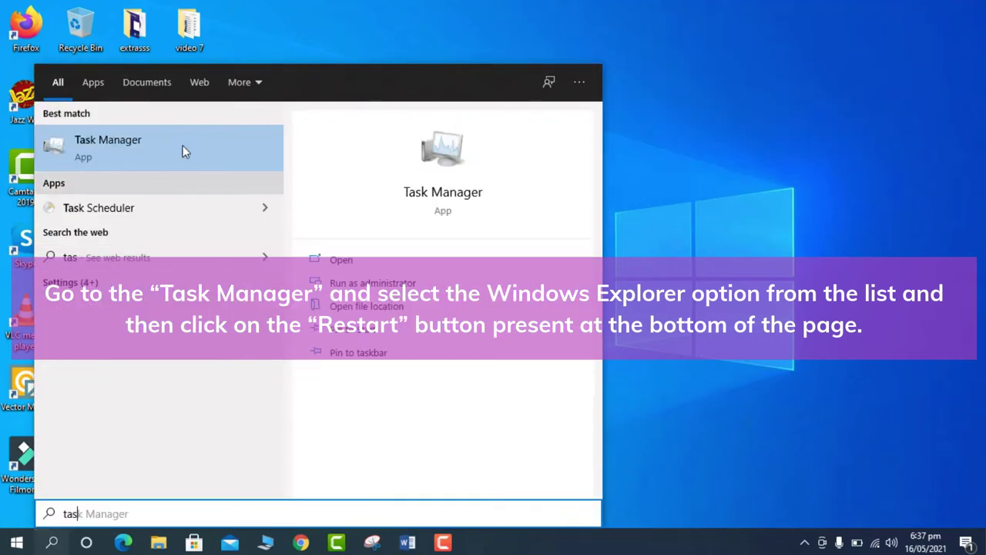
pyautogui.click(183, 152)
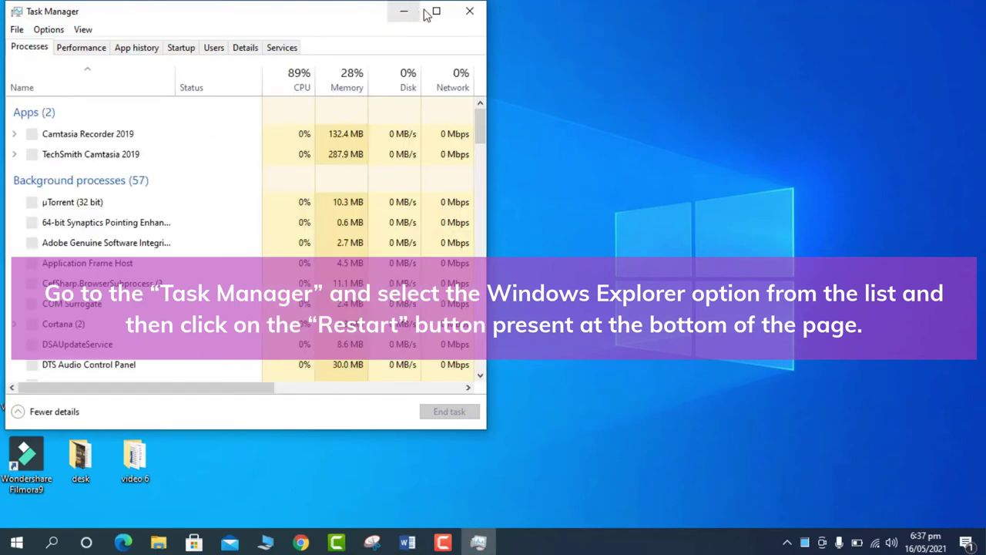
pyautogui.click(435, 11)
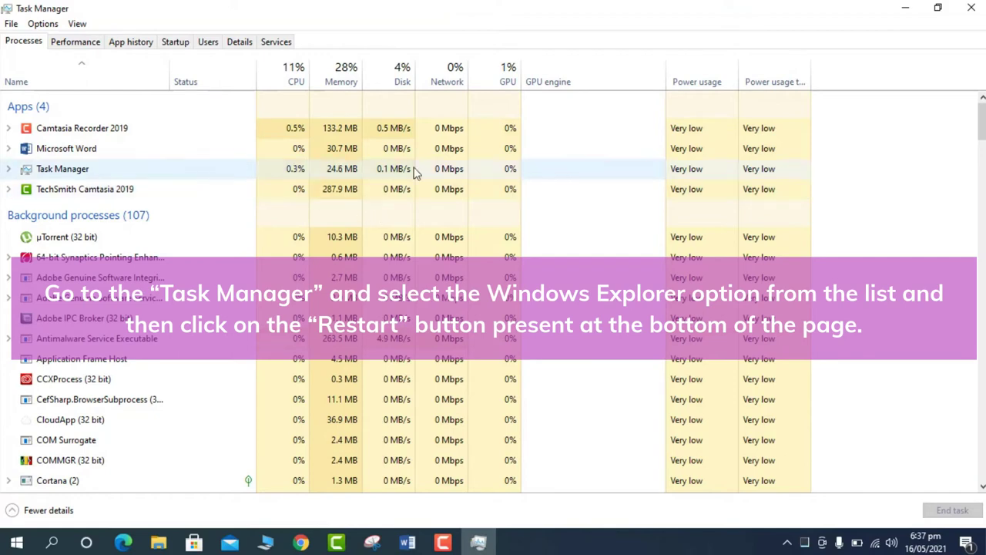
# Restart the Windows Explorer process and close Task Manager
pyautogui.scroll(-5, 720, 164)
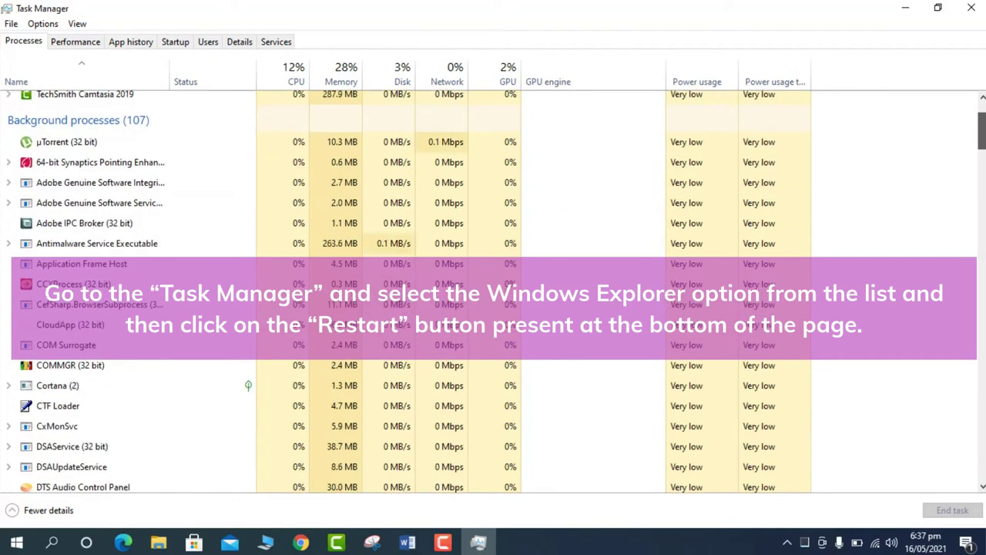
pyautogui.scroll(-10, 493, 292)
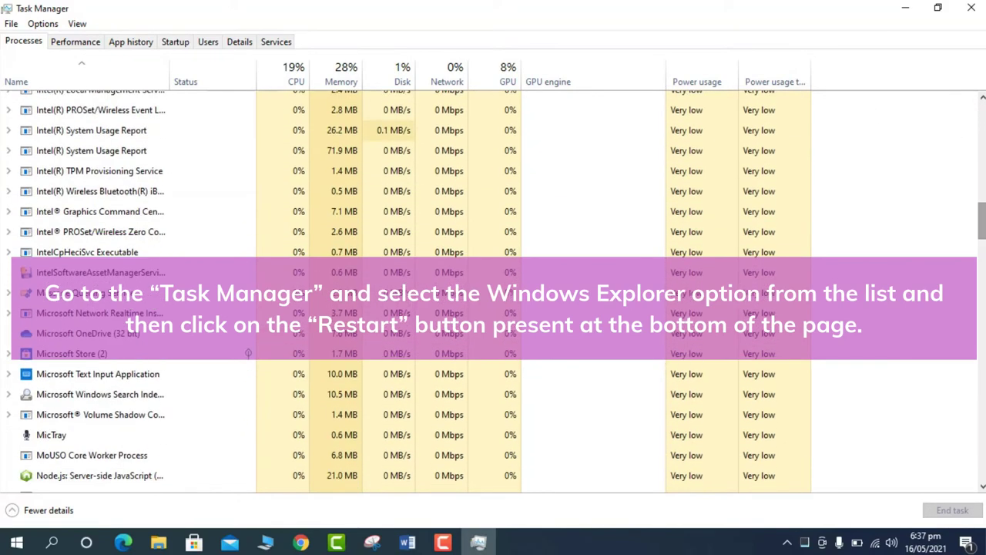
pyautogui.scroll(-13, 493, 293)
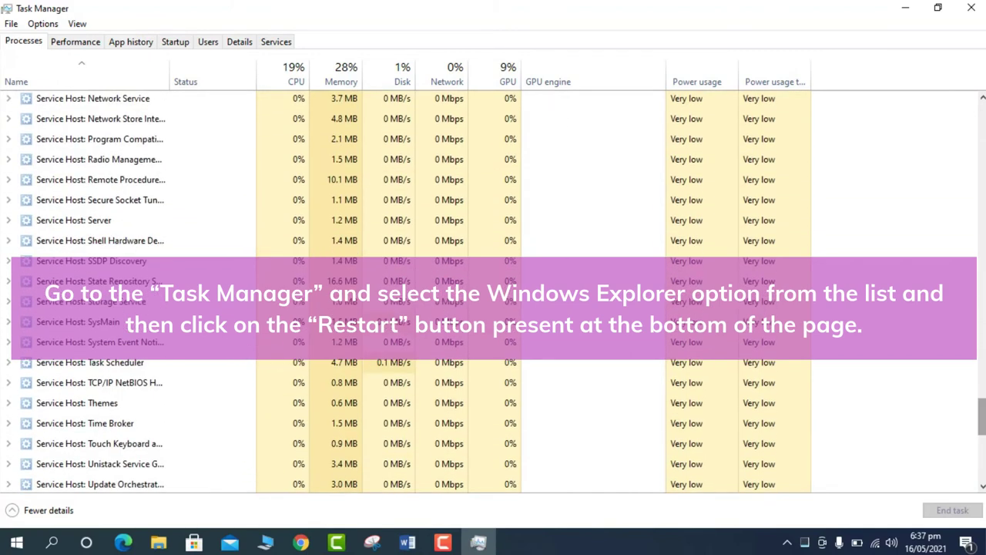
pyautogui.scroll(-2, 493, 293)
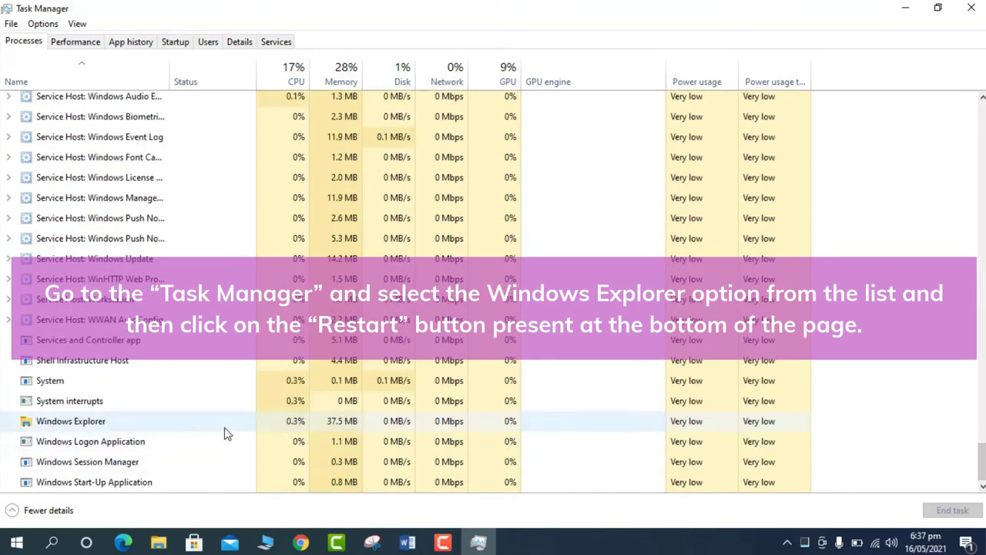
pyautogui.click(77, 422)
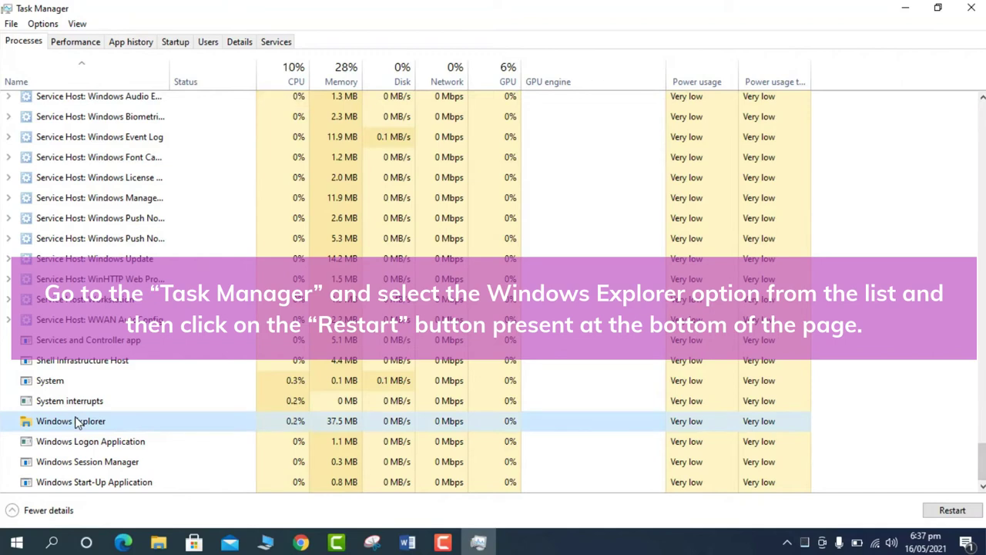
pyautogui.click(946, 514)
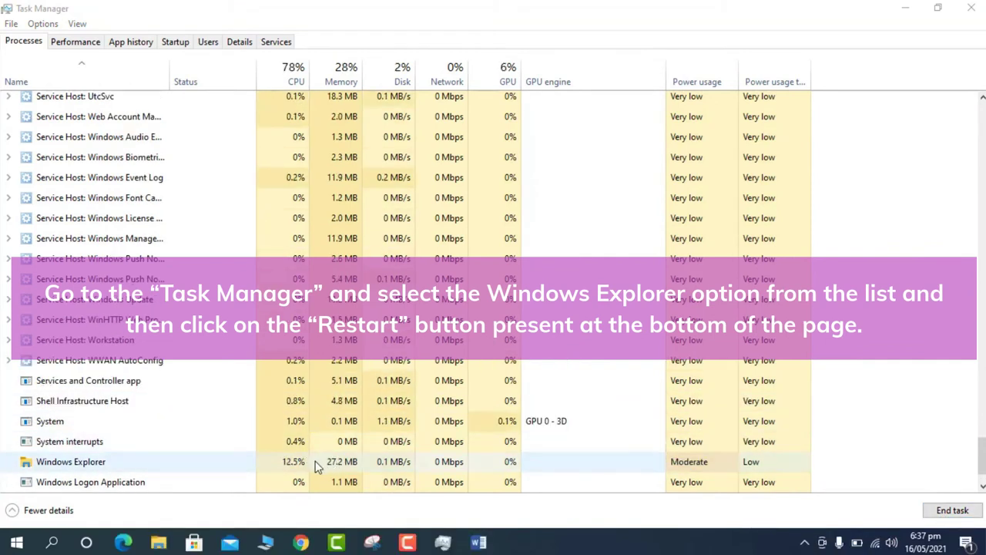
pyautogui.click(972, 9)
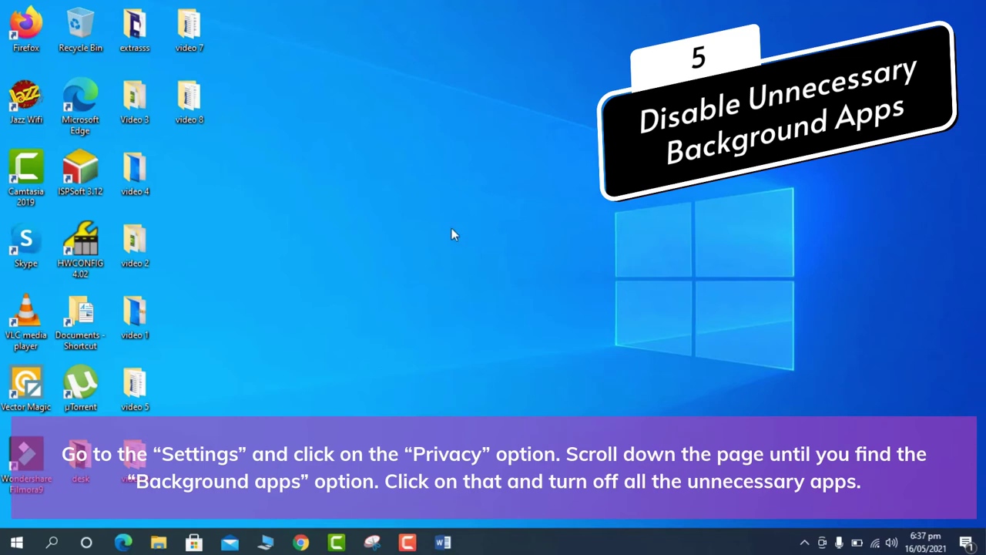
# Open the Background apps page of the Privacy settings in Windows Settings
pyautogui.click(16, 543)
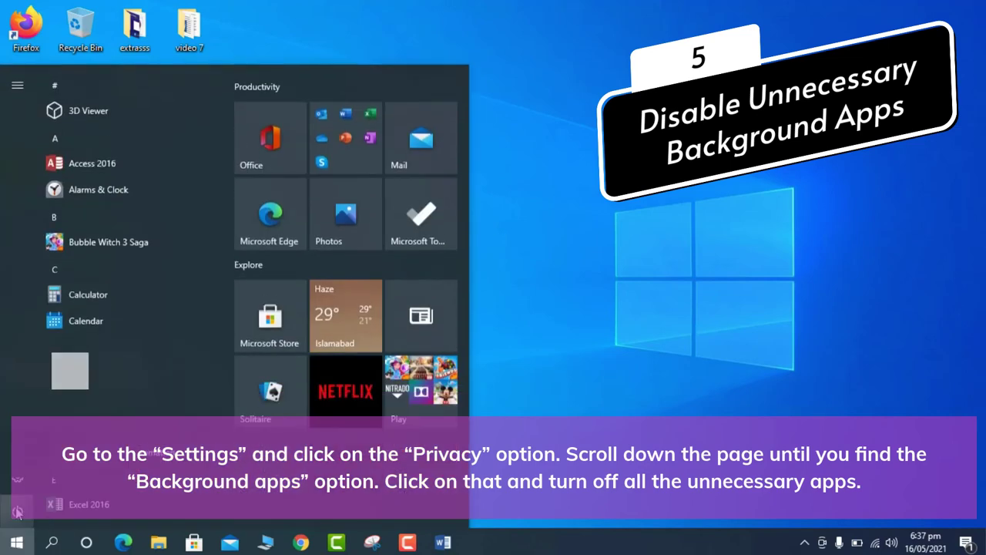
pyautogui.click(22, 483)
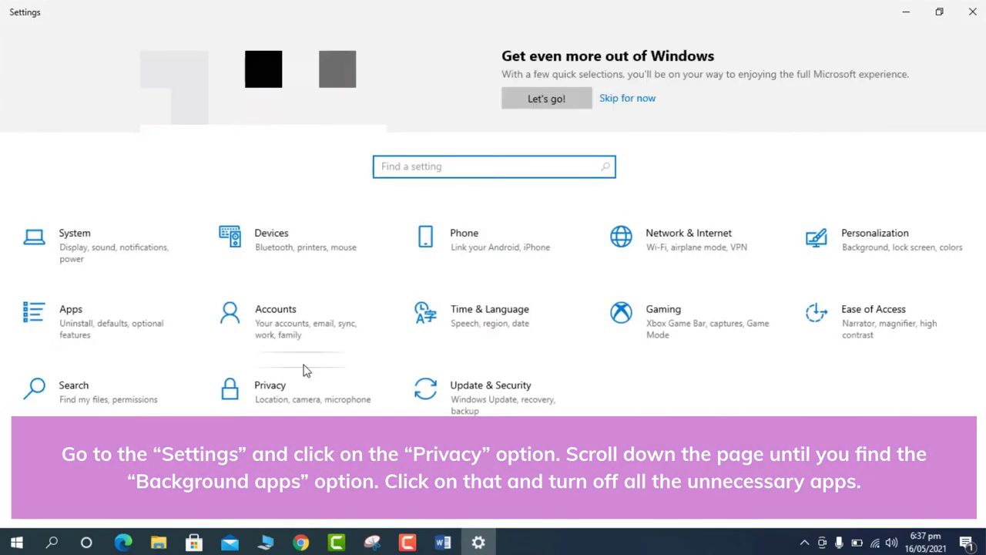
pyautogui.click(282, 396)
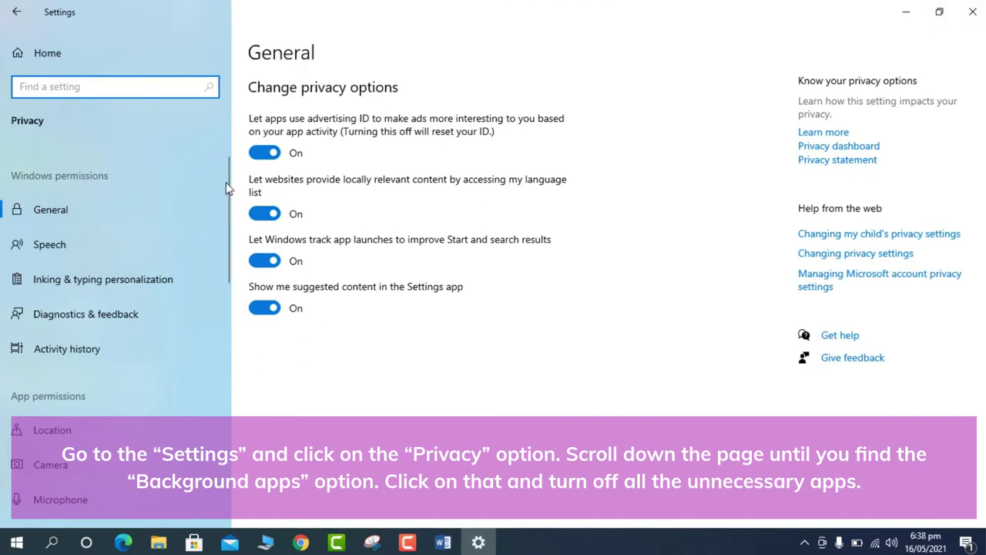
pyautogui.moveTo(221, 196); pyautogui.dragTo(213, 388)
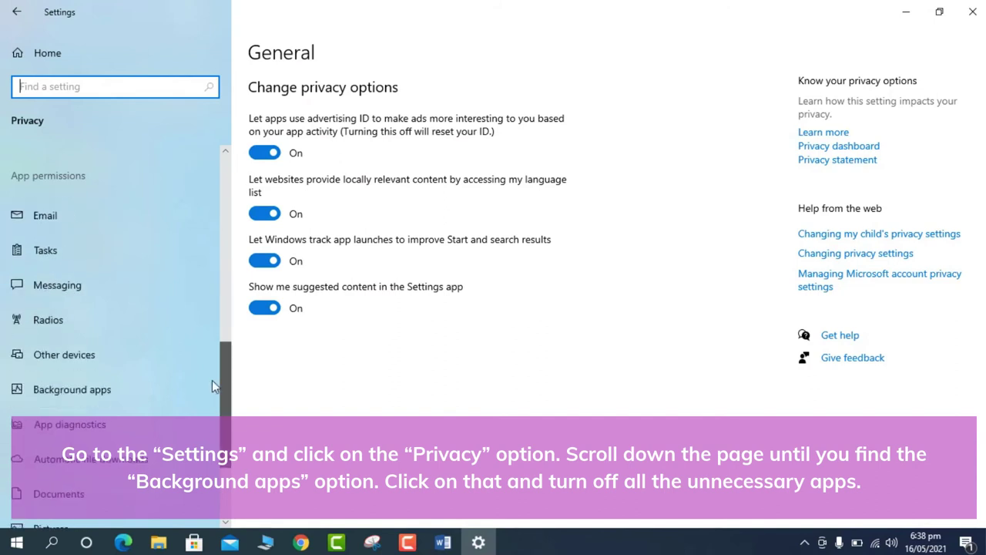
pyautogui.click(110, 389)
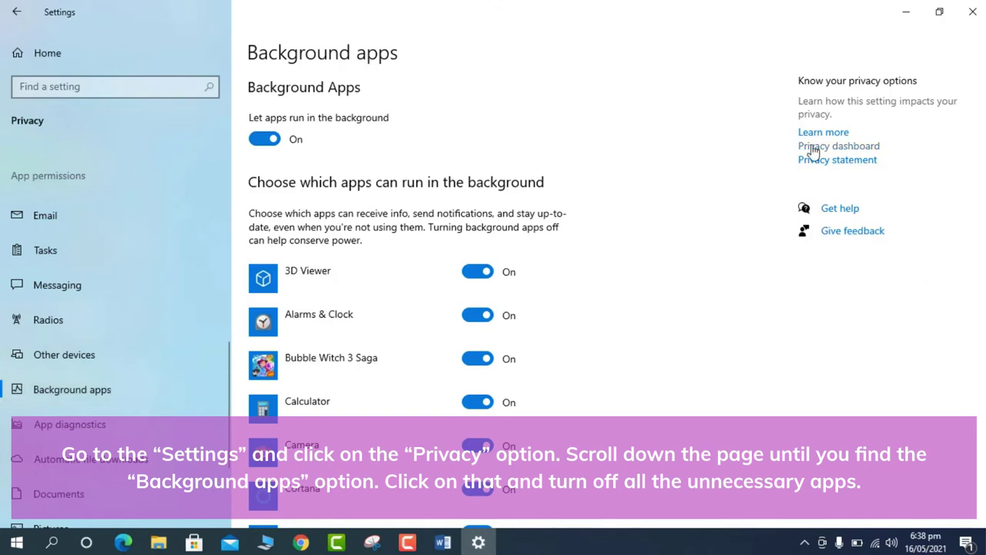
# Turn off background running for Get Help and the app listed directly above it, then close Settings
pyautogui.scroll(-3, 982, 143)
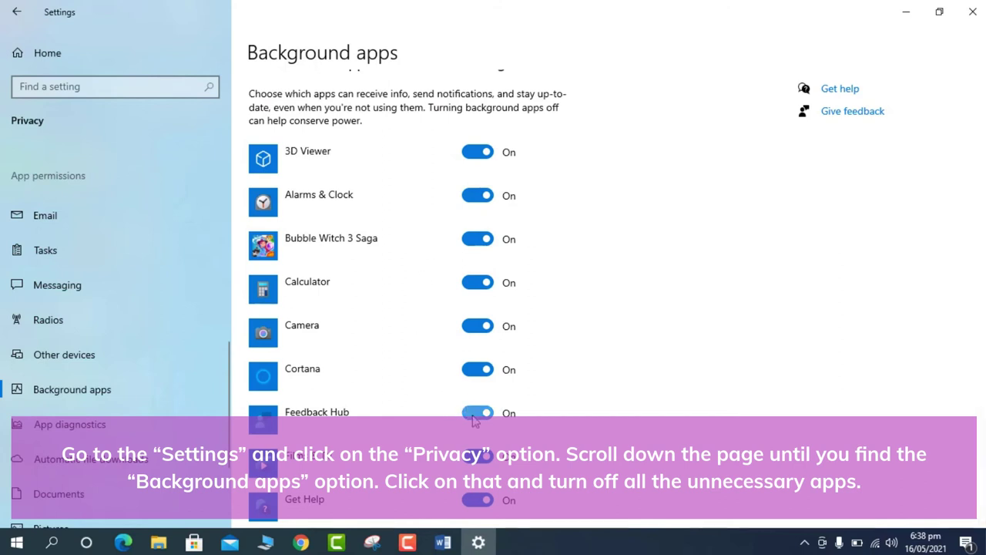
pyautogui.click(478, 456)
pyautogui.click(473, 501)
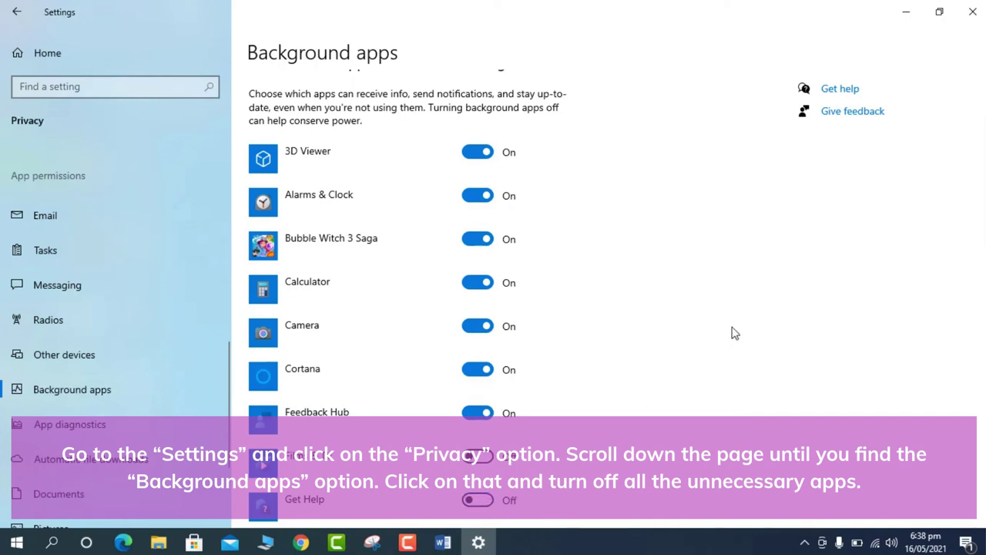
pyautogui.scroll(-10, 493, 293)
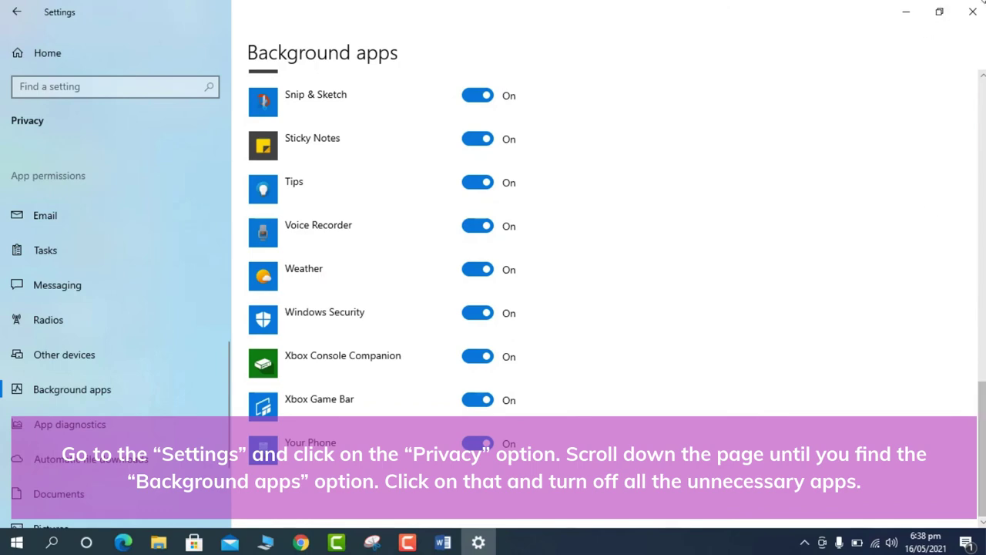
pyautogui.click(983, 8)
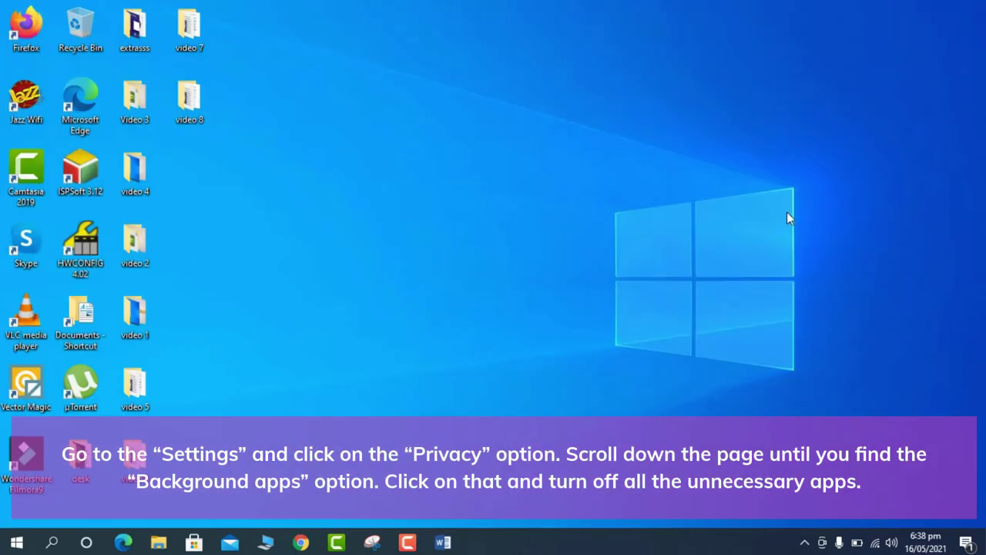